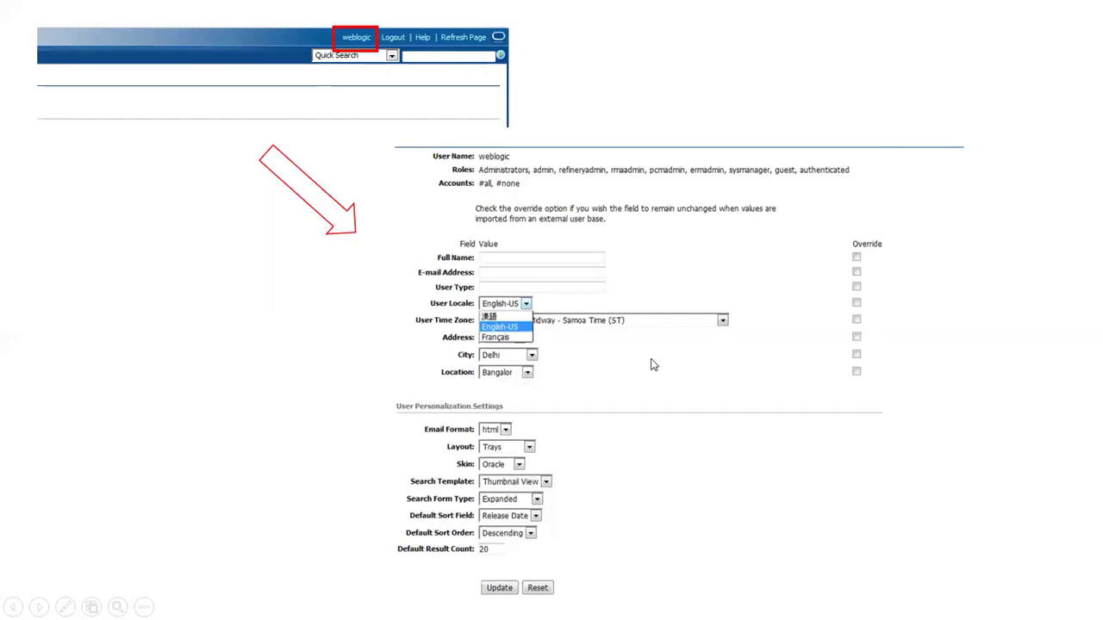
{"action": "key", "text": "Right"}
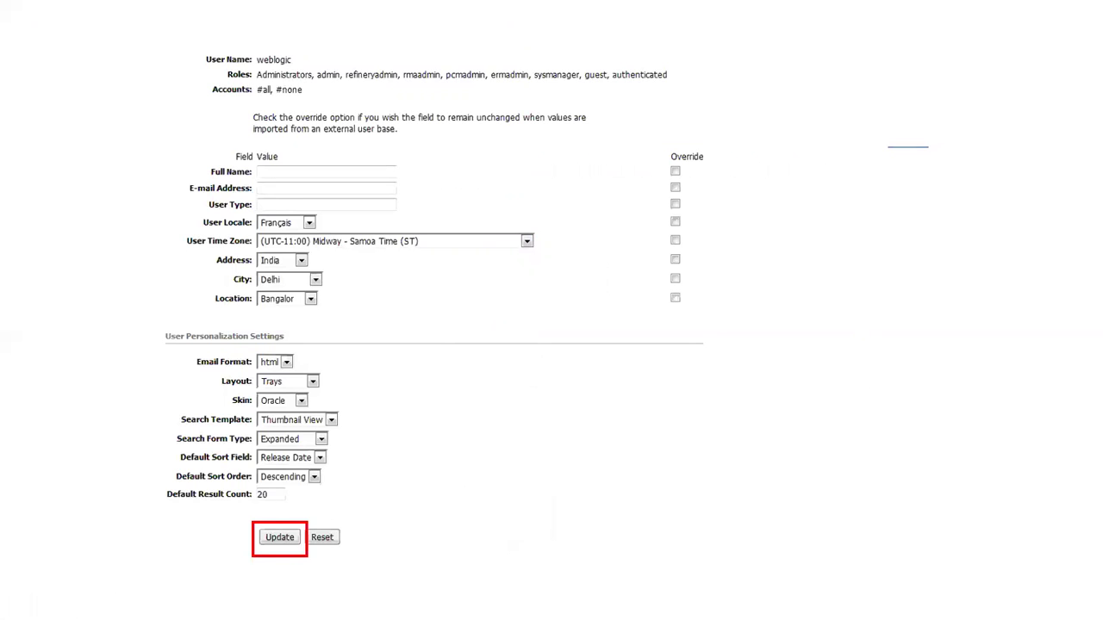
{"action": "key", "text": "Right"}
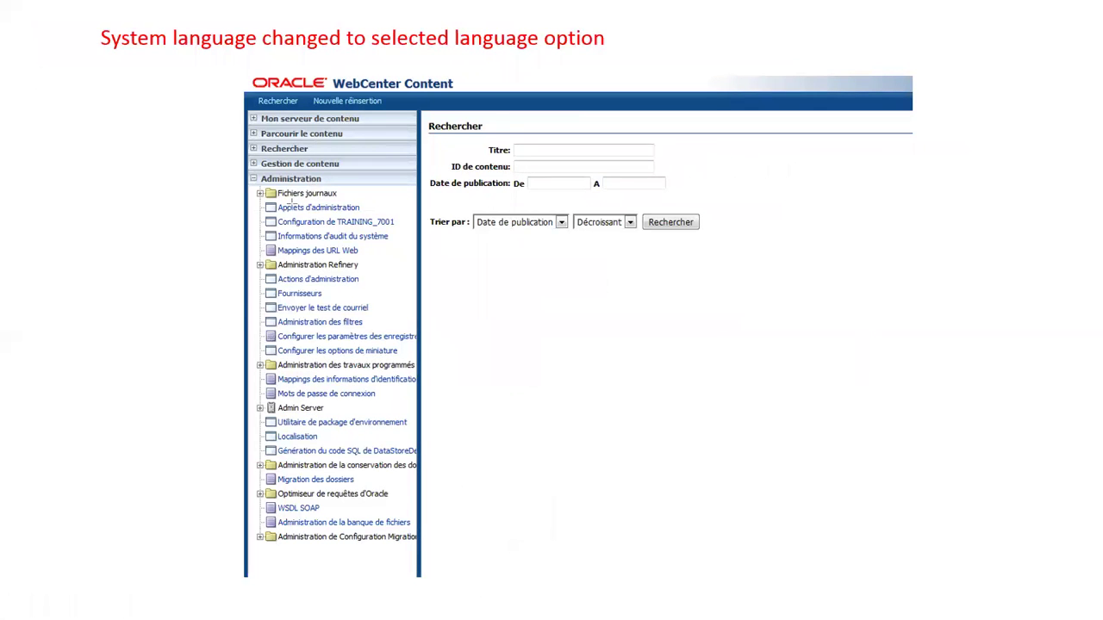
{"action": "left_click_drag", "start_coordinate": [230, 116], "coordinate": [362, 176]}
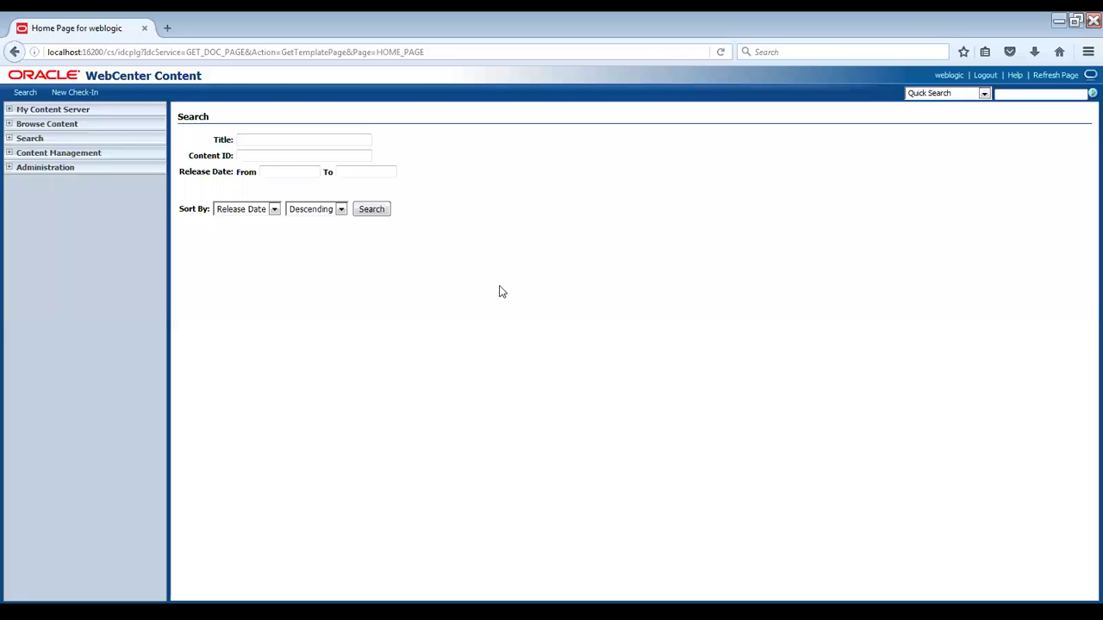
Step: Open the weblogic user profile and check which languages the User Locale setting offers
{"action": "left_click", "coordinate": [949, 75]}
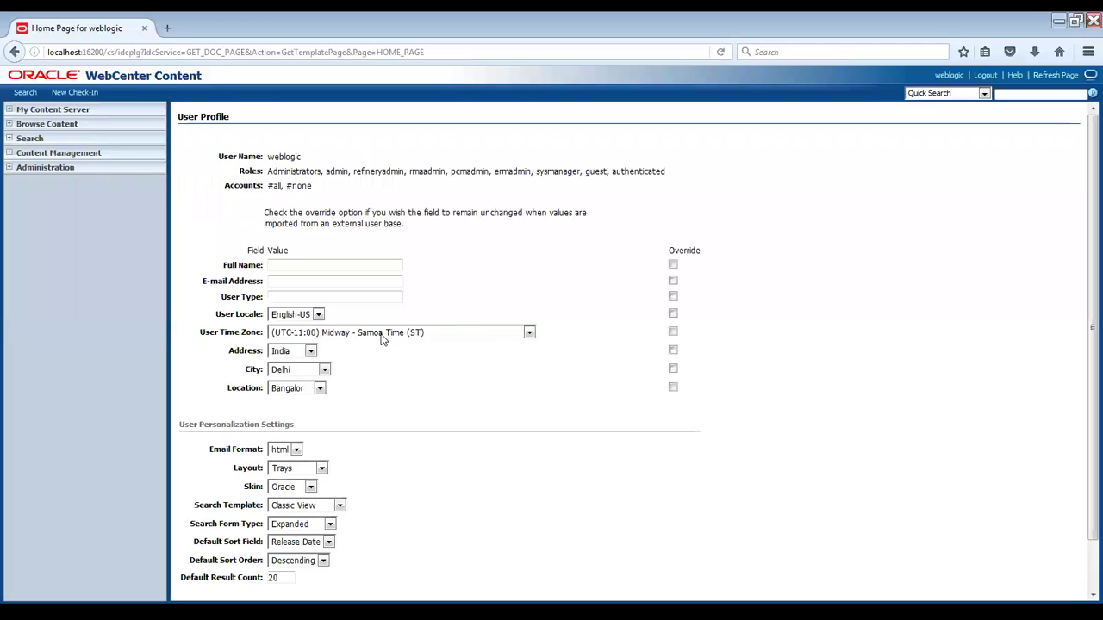
{"action": "left_click", "coordinate": [317, 314]}
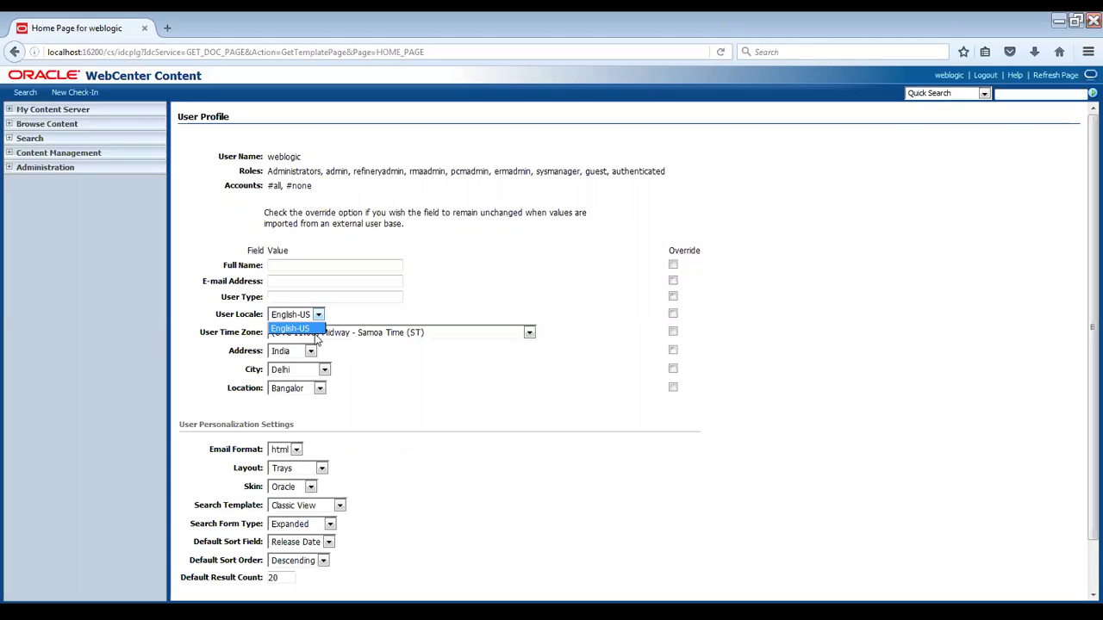
{"action": "left_click", "coordinate": [414, 393]}
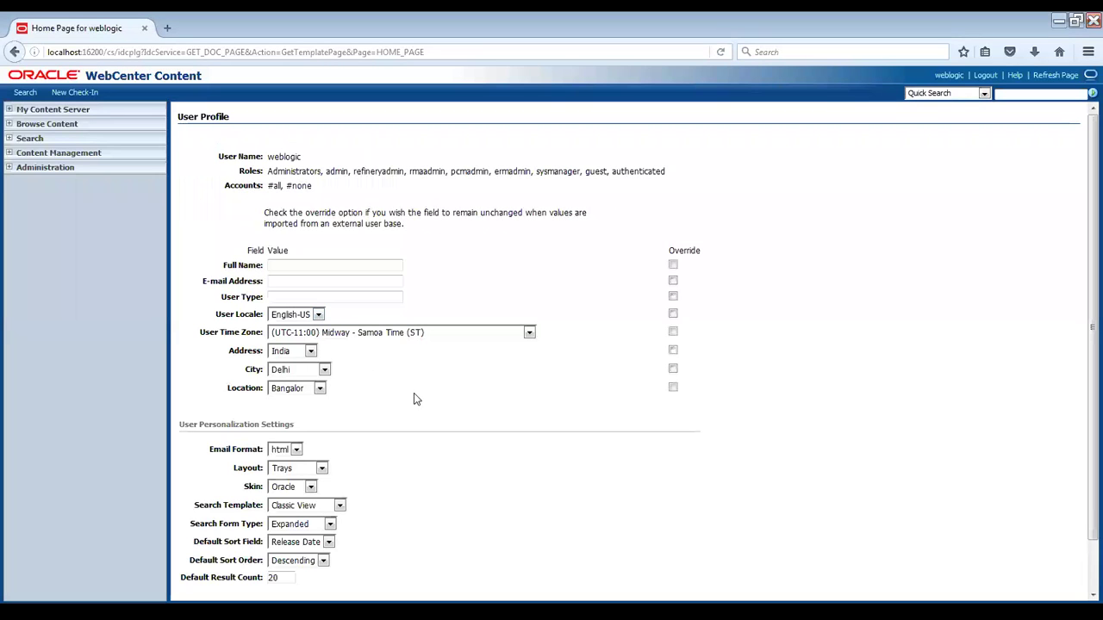
Step: Enable the 漢語 and Français locales in Localization Administration and apply the update
{"action": "left_click", "coordinate": [8, 169]}
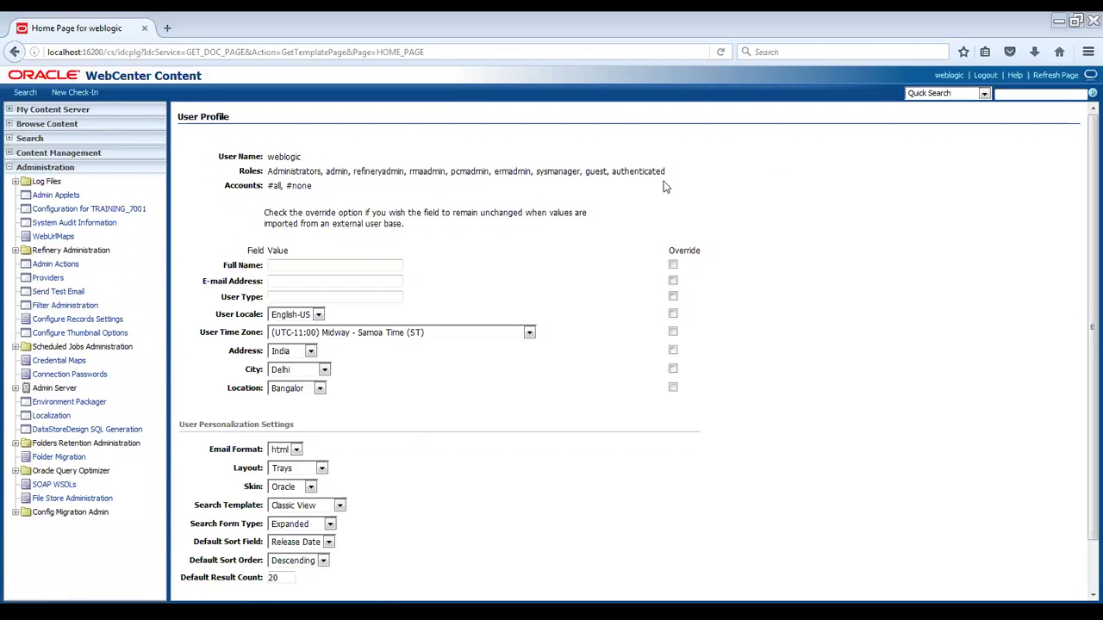
{"action": "left_click", "coordinate": [49, 417]}
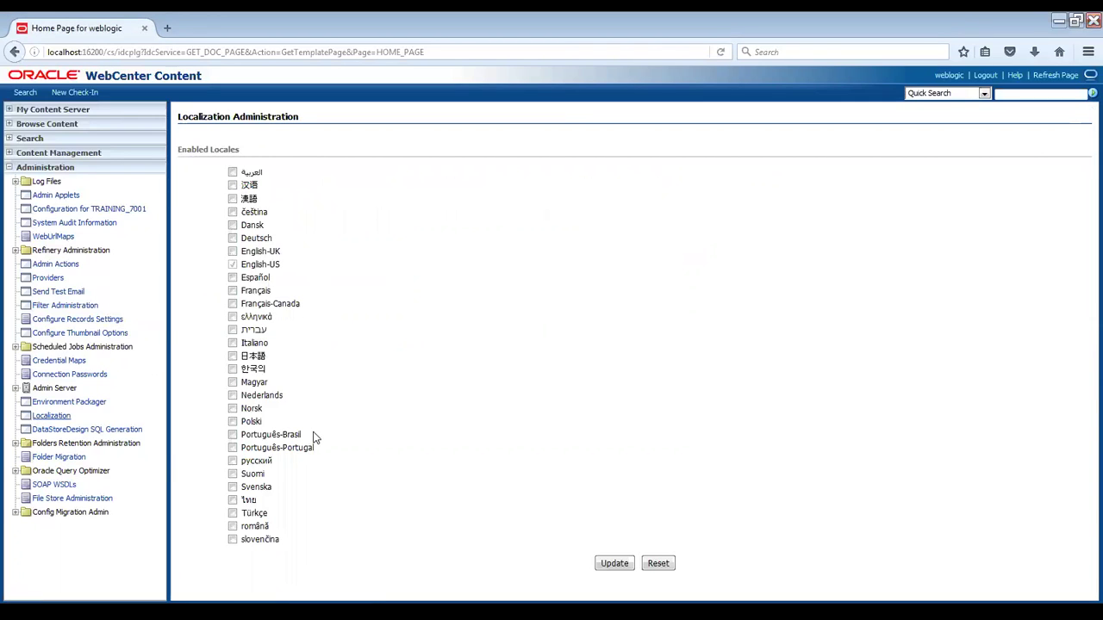
{"action": "left_click", "coordinate": [233, 199]}
{"action": "left_click", "coordinate": [232, 291]}
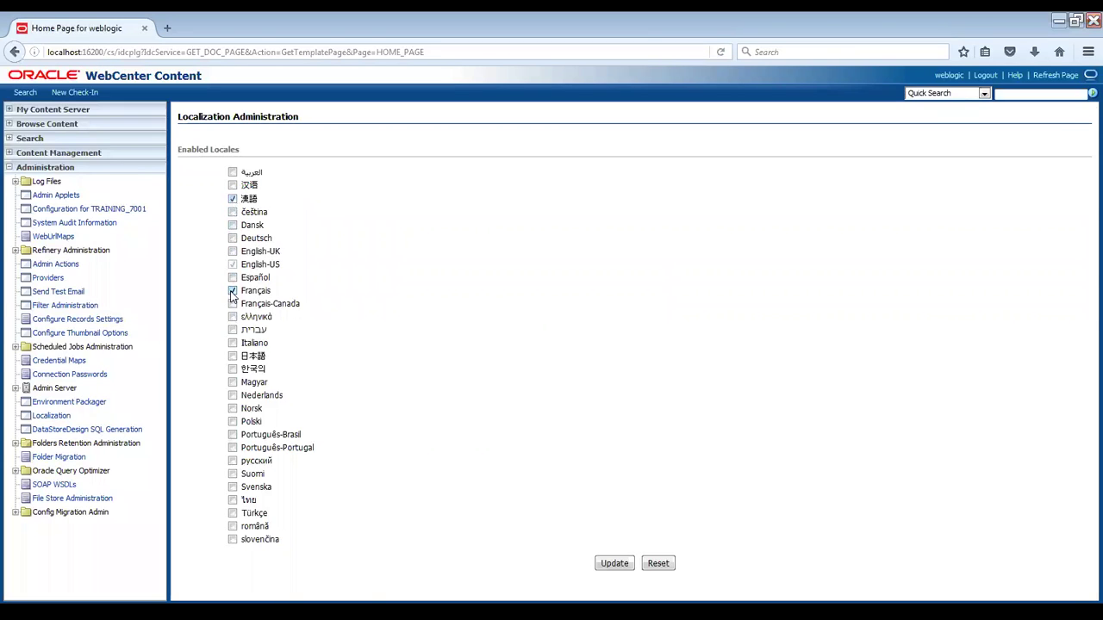
{"action": "left_click", "coordinate": [614, 565]}
Step: Set the User Locale to Français in the weblogic user profile and update the profile
{"action": "left_click", "coordinate": [953, 78]}
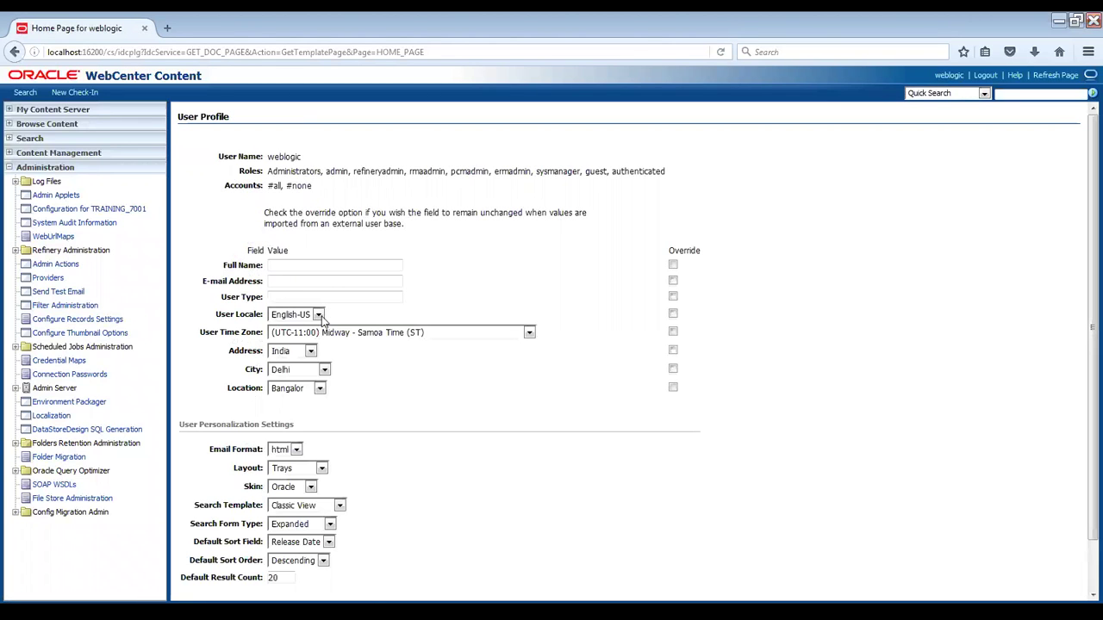
{"action": "left_click", "coordinate": [320, 316]}
{"action": "left_click", "coordinate": [318, 315]}
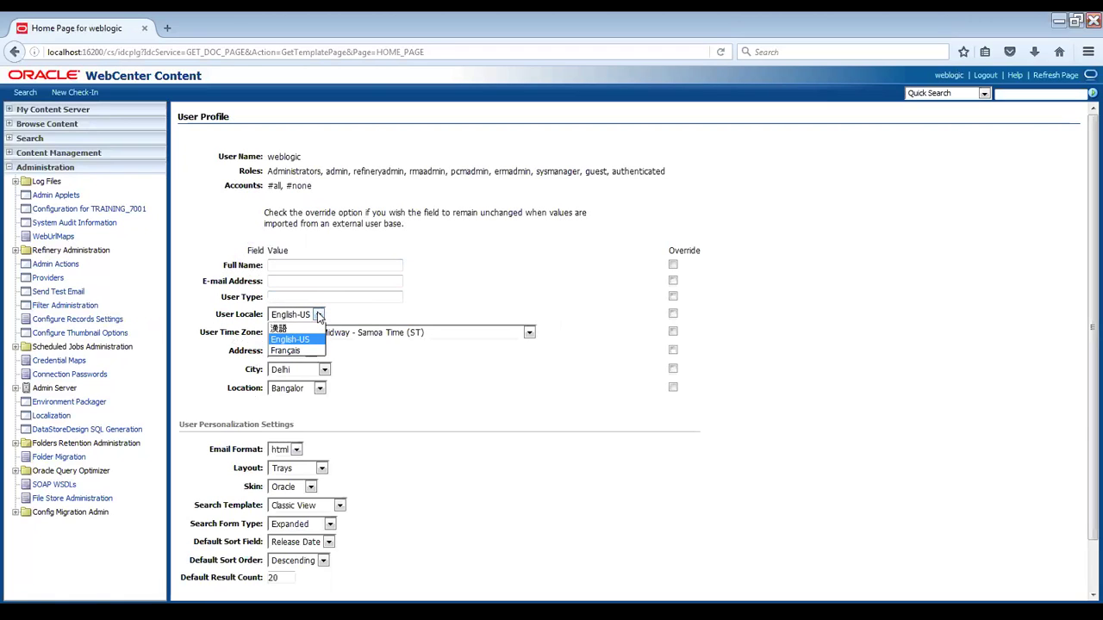
{"action": "left_click", "coordinate": [304, 350]}
{"action": "scroll", "coordinate": [423, 374], "scroll_direction": "down", "scroll_amount": 1}
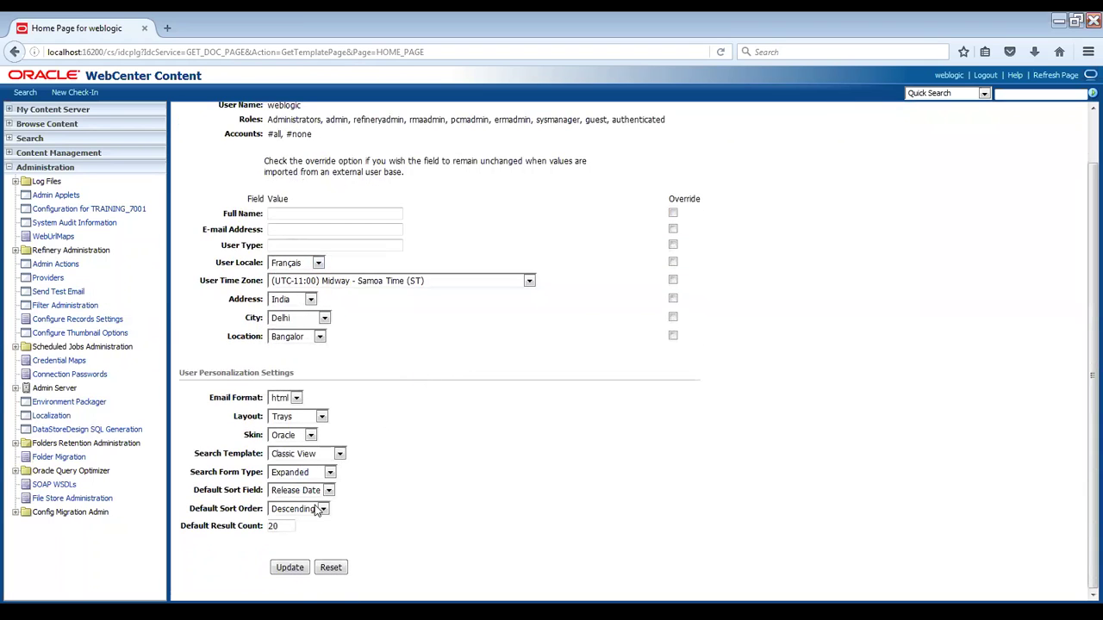
{"action": "left_click", "coordinate": [290, 569]}
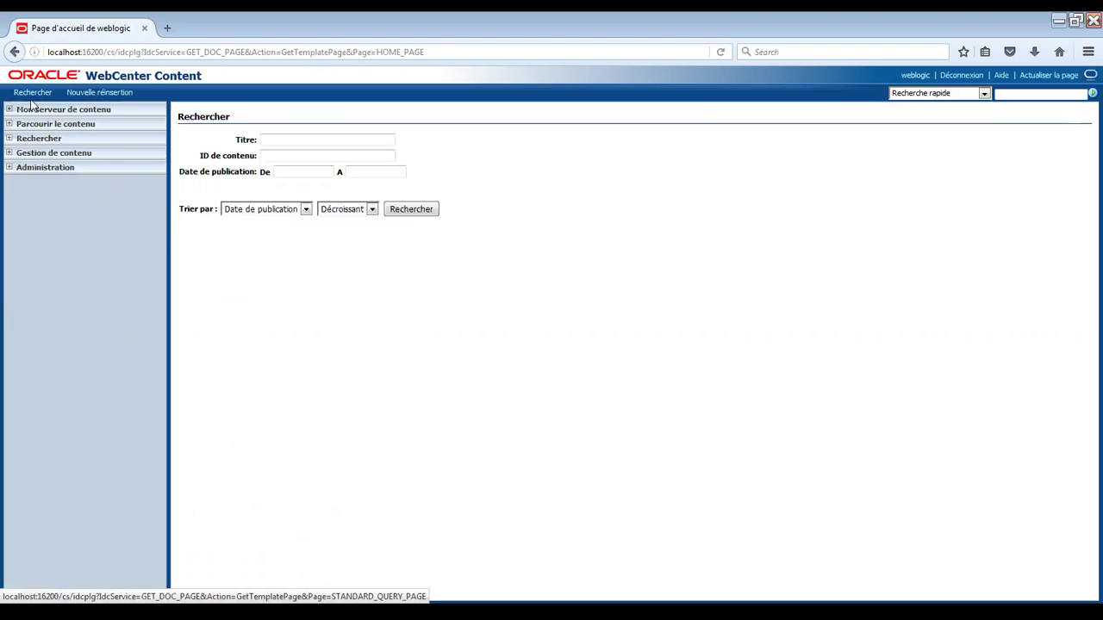
Step: Change the weblogic profile's user locale to 漢語 and update the profile
{"action": "left_click", "coordinate": [913, 75]}
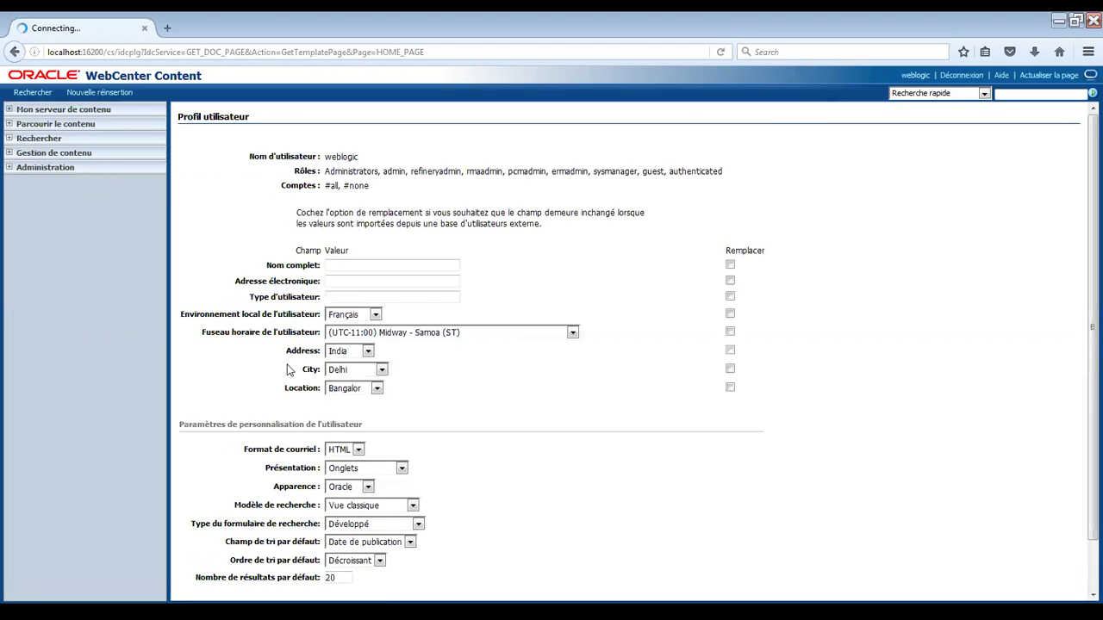
{"action": "left_click_drag", "start_coordinate": [248, 157], "coordinate": [317, 158]}
{"action": "left_click", "coordinate": [275, 196]}
{"action": "left_click", "coordinate": [375, 314]}
{"action": "left_click", "coordinate": [356, 329]}
{"action": "scroll", "coordinate": [448, 517], "scroll_direction": "down", "scroll_amount": 1}
{"action": "left_click", "coordinate": [354, 568]}
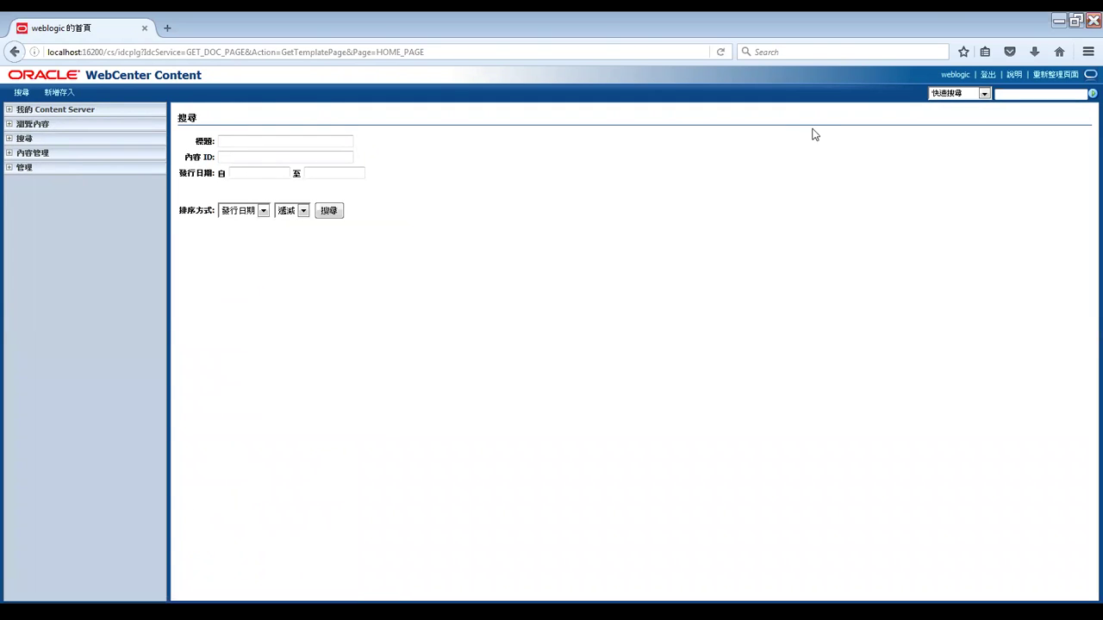
Step: Switch the weblogic profile's user locale back to English-US and update the profile
{"action": "left_click", "coordinate": [954, 75]}
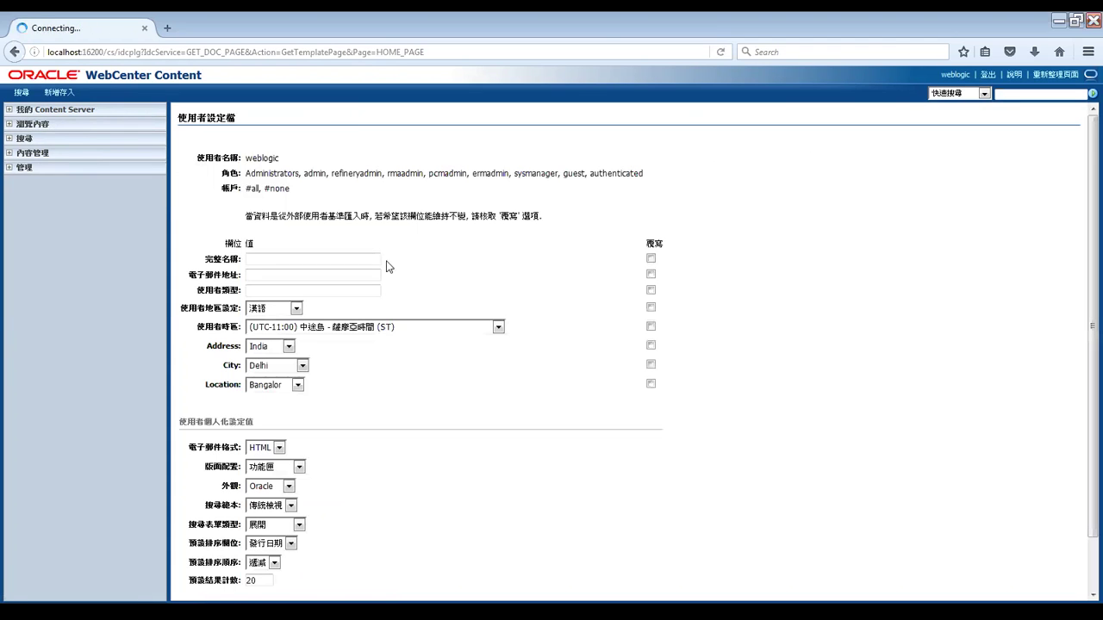
{"action": "left_click", "coordinate": [295, 309]}
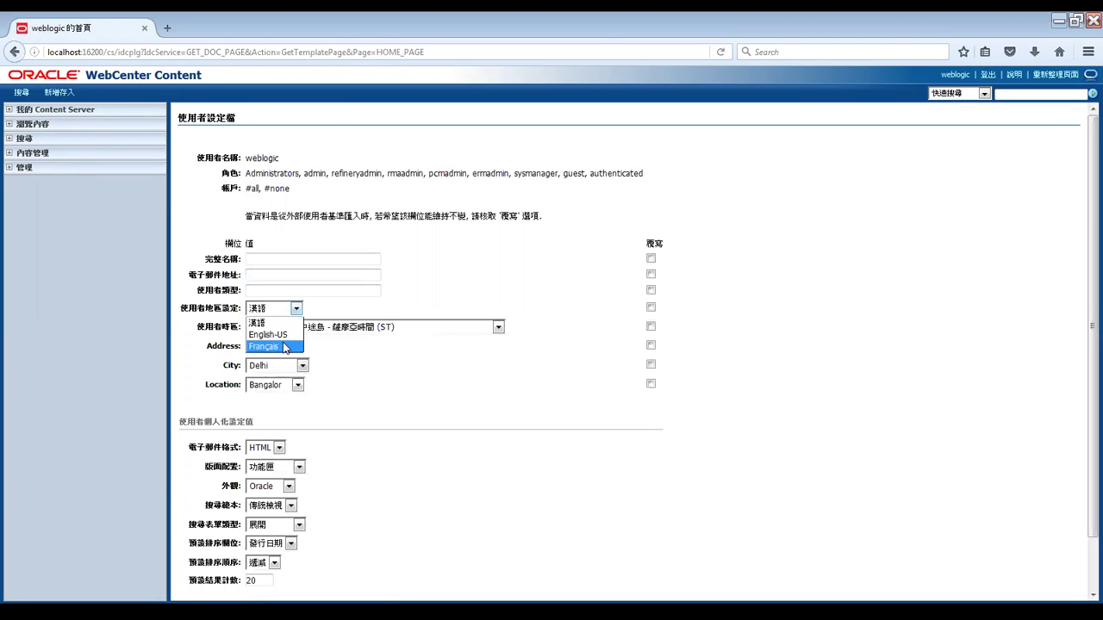
{"action": "left_click", "coordinate": [284, 336]}
{"action": "scroll", "coordinate": [411, 395], "scroll_direction": "down", "scroll_amount": 2}
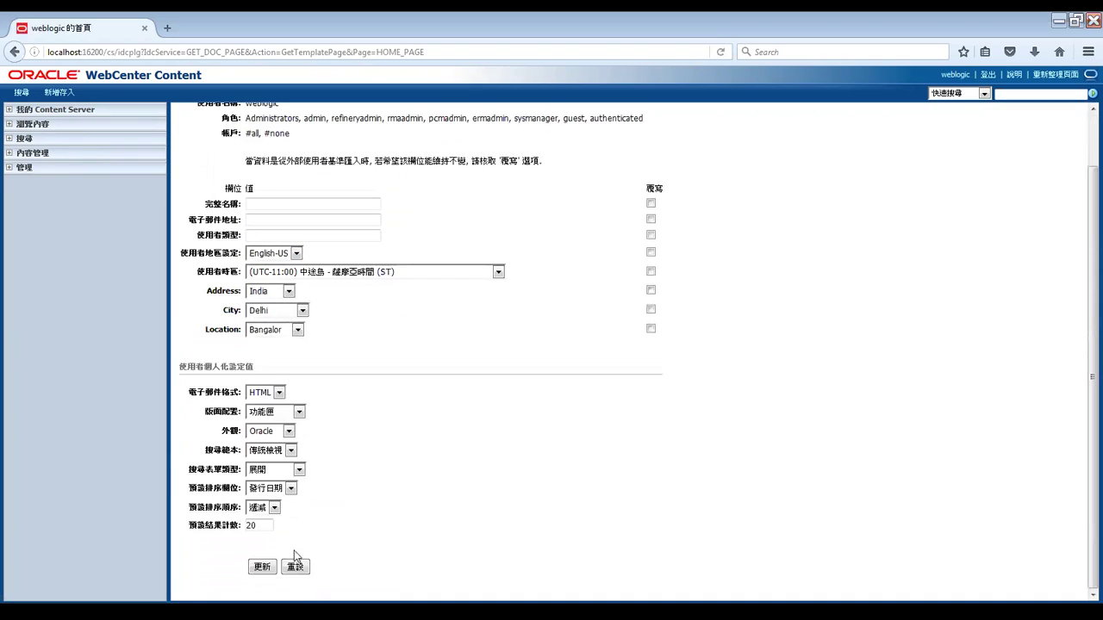
{"action": "left_click", "coordinate": [260, 568]}
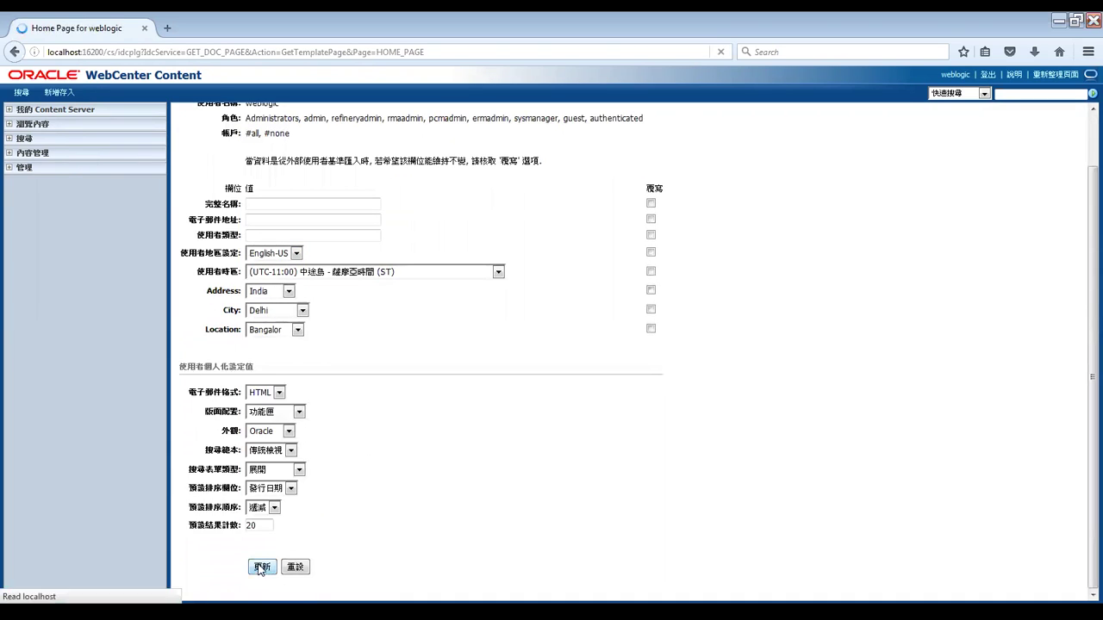
{"action": "left_click", "coordinate": [8, 171]}
{"action": "left_click", "coordinate": [9, 170]}
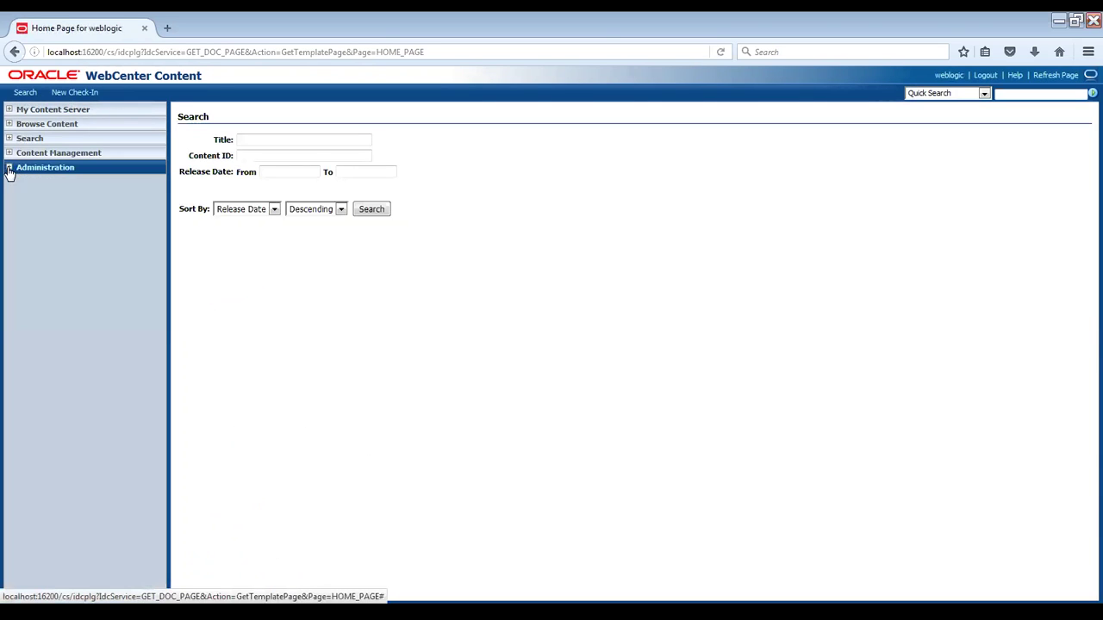